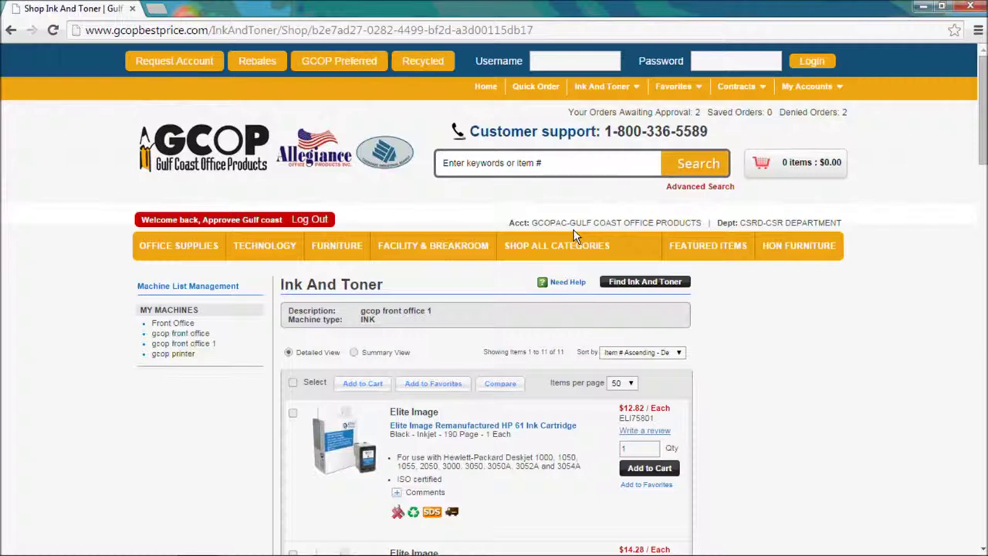
# Search the product catalog for the suggested term File Folders, starting from the home page.
pyautogui.click(487, 86)
pyautogui.moveTo(686, 90)
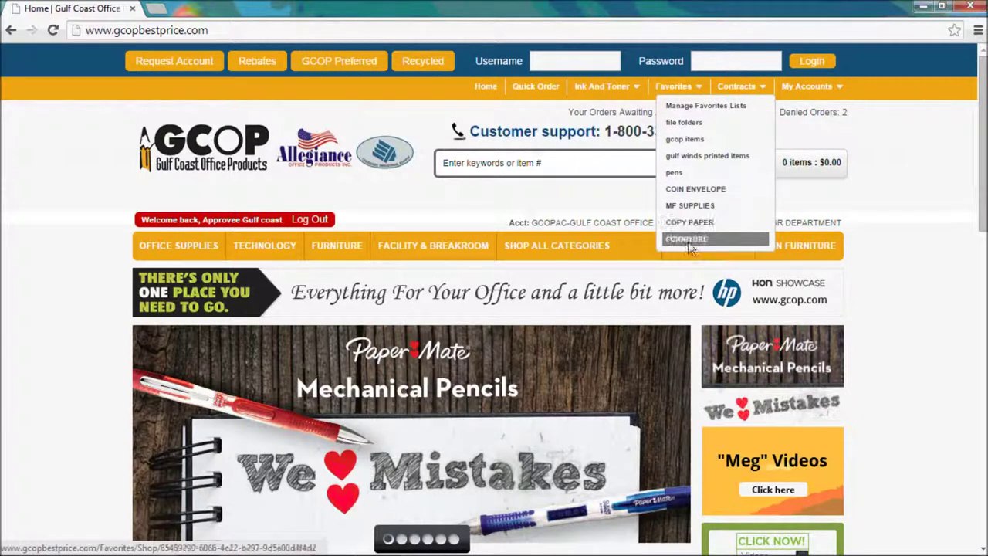
pyautogui.click(474, 164)
pyautogui.write('f')
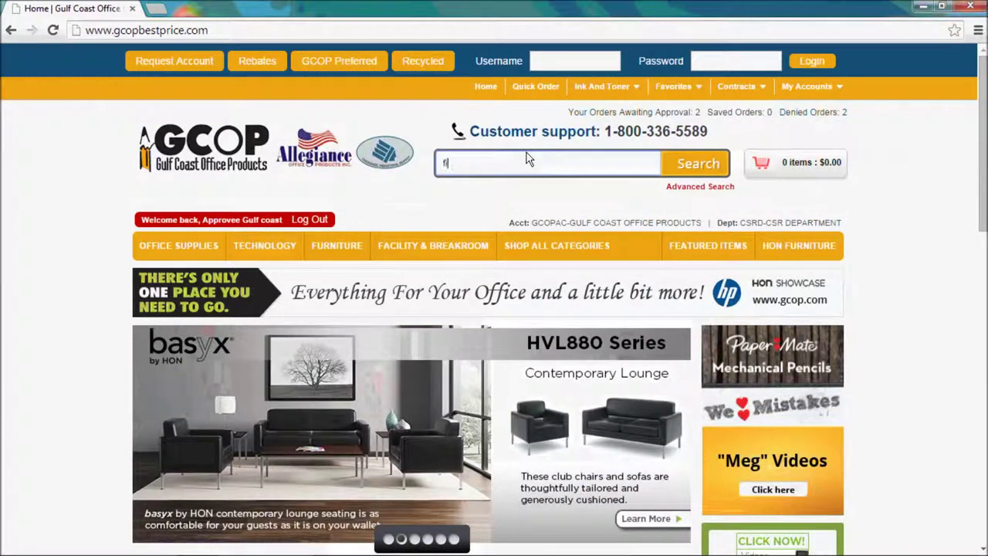
pyautogui.write('ile')
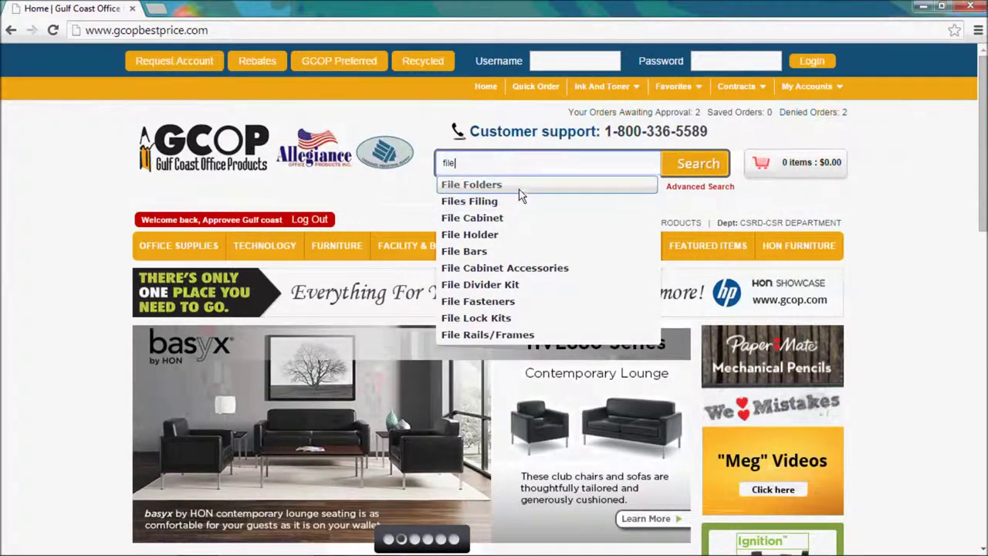
pyautogui.click(519, 187)
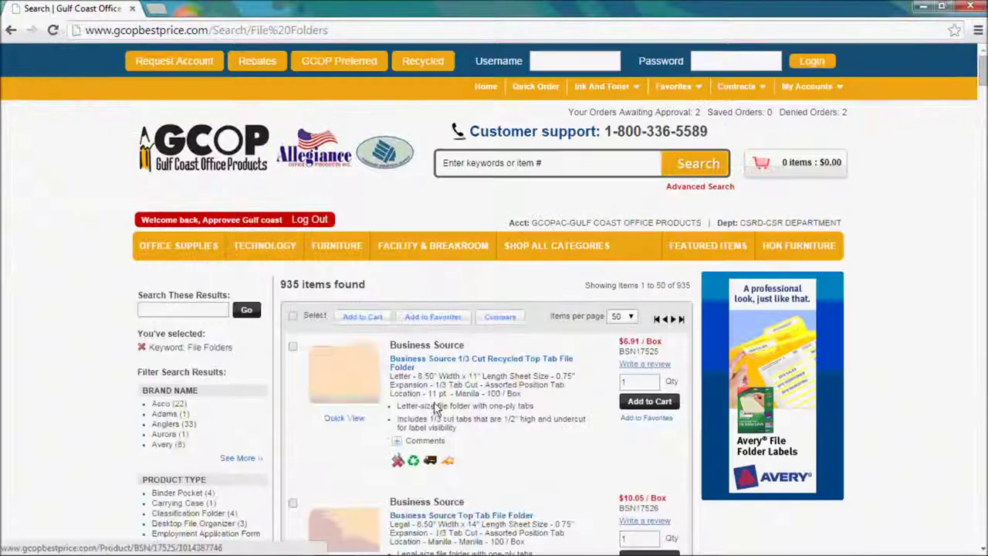
# Select the first three file folder products in the results and add them to the existing "file folders" favorites list.
pyautogui.scroll(-1, 423, 393)
pyautogui.scroll(-1, 423, 394)
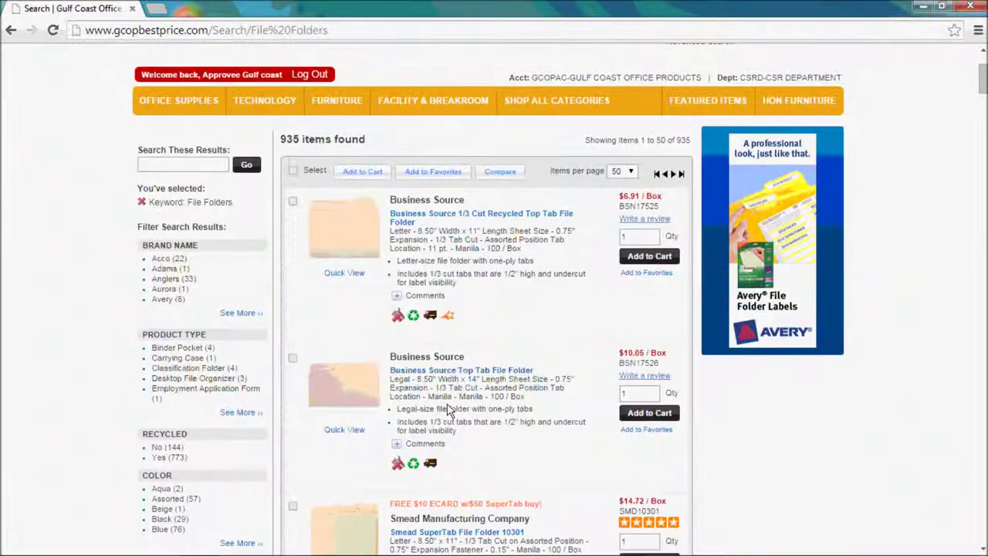
pyautogui.click(293, 203)
pyautogui.click(293, 358)
pyautogui.scroll(-2, 298, 363)
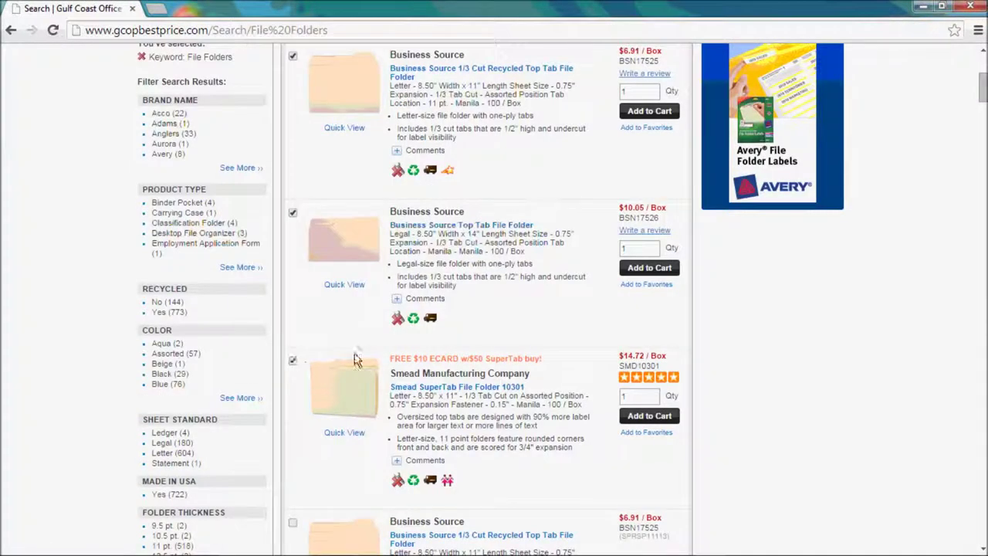
pyautogui.scroll(4, 497, 403)
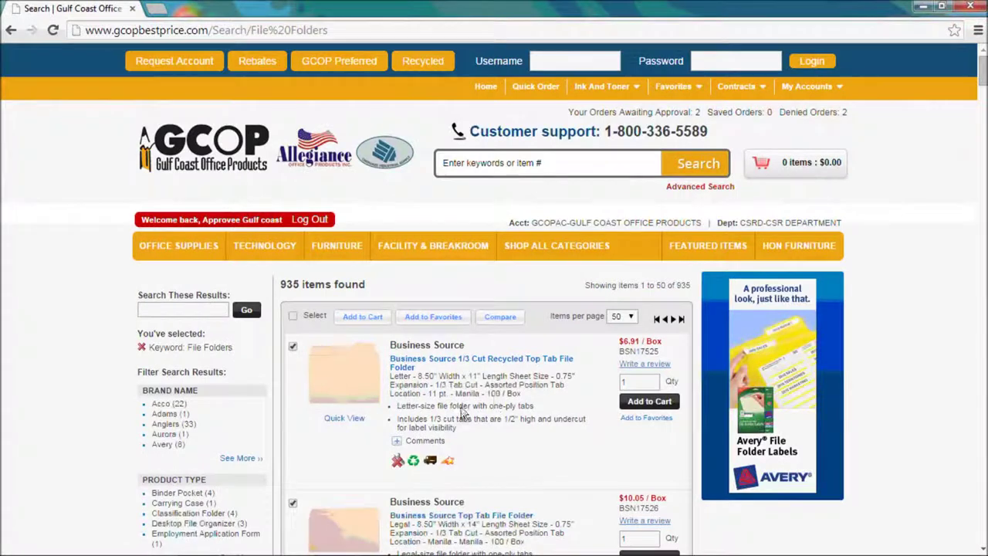
pyautogui.click(422, 324)
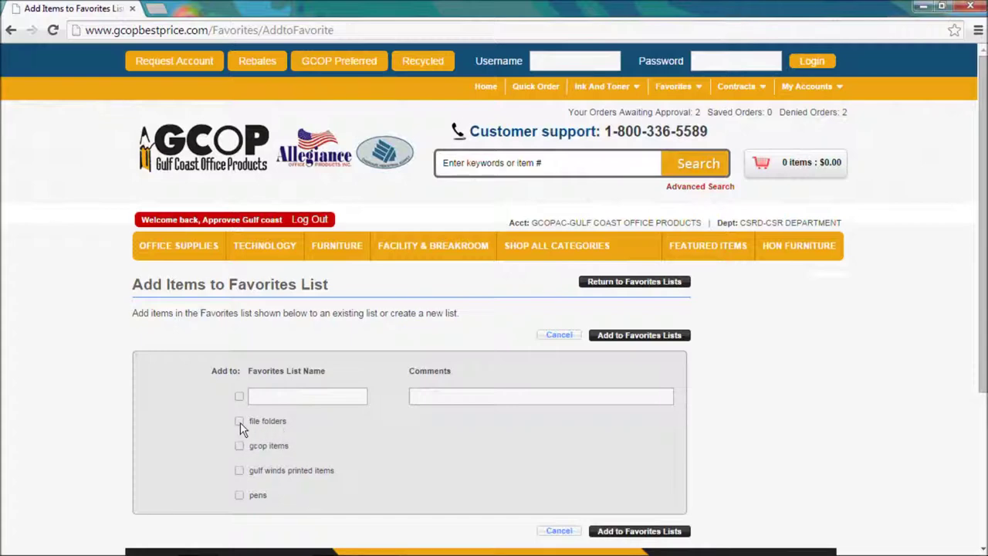
pyautogui.click(658, 532)
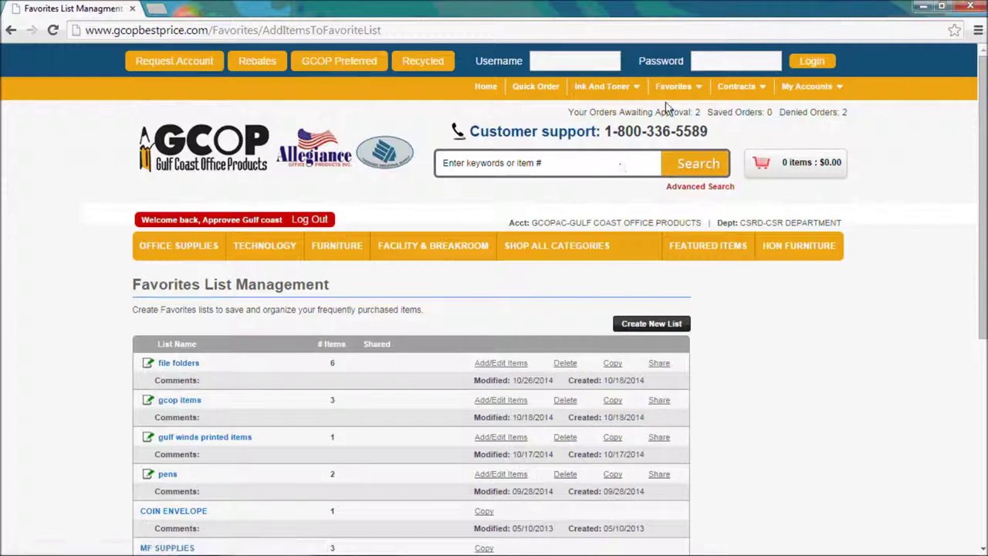
# Open the "file folders" favorites list from the home page and review all items in it.
pyautogui.click(482, 87)
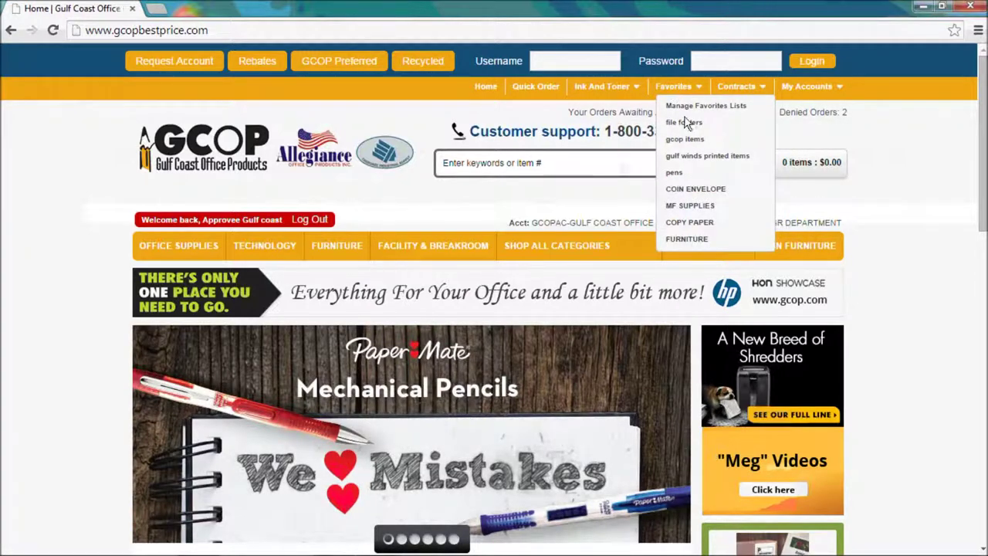
pyautogui.click(685, 122)
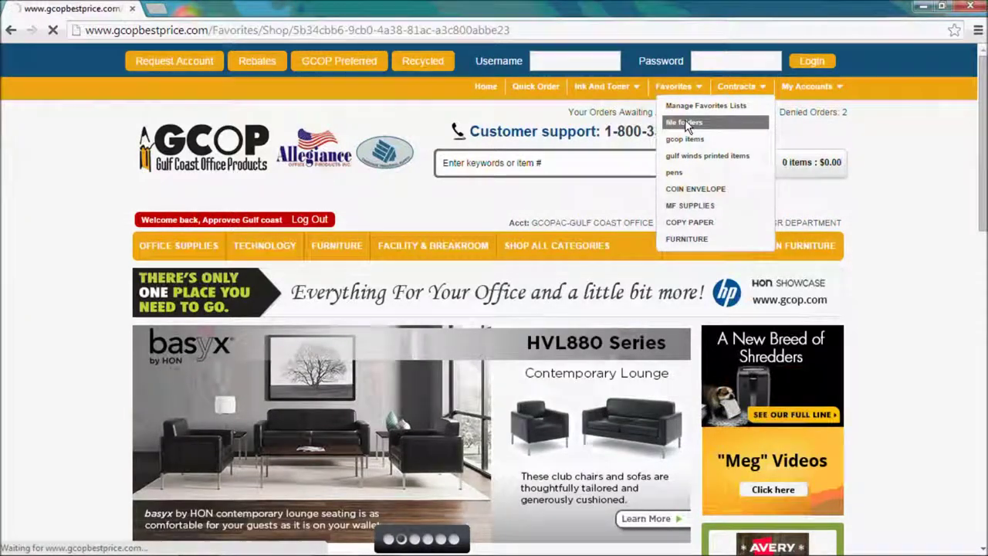
pyautogui.scroll(-2, 389, 246)
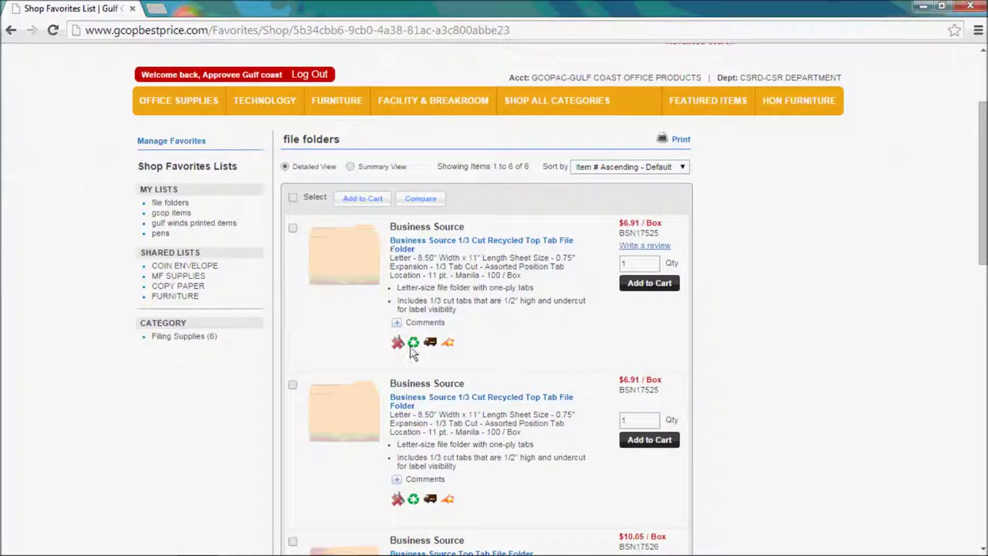
pyautogui.scroll(-6, 401, 355)
pyautogui.scroll(-2, 396, 362)
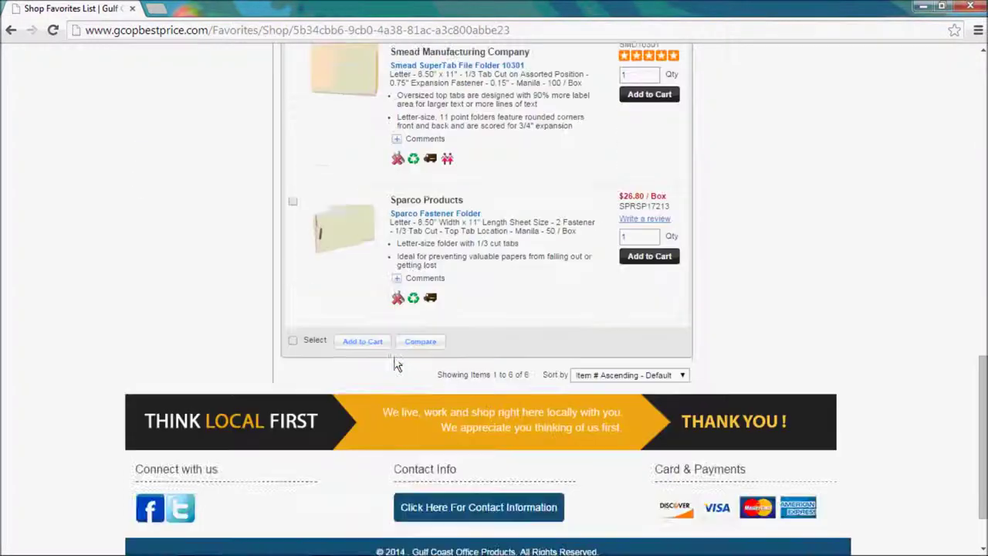
pyautogui.scroll(10, 396, 355)
pyautogui.scroll(1, 398, 356)
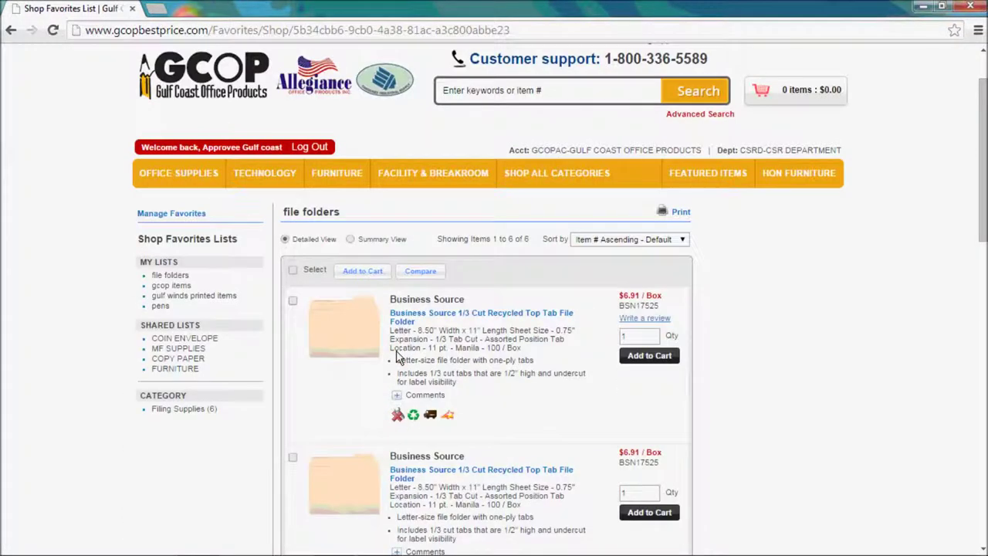
pyautogui.scroll(1, 401, 355)
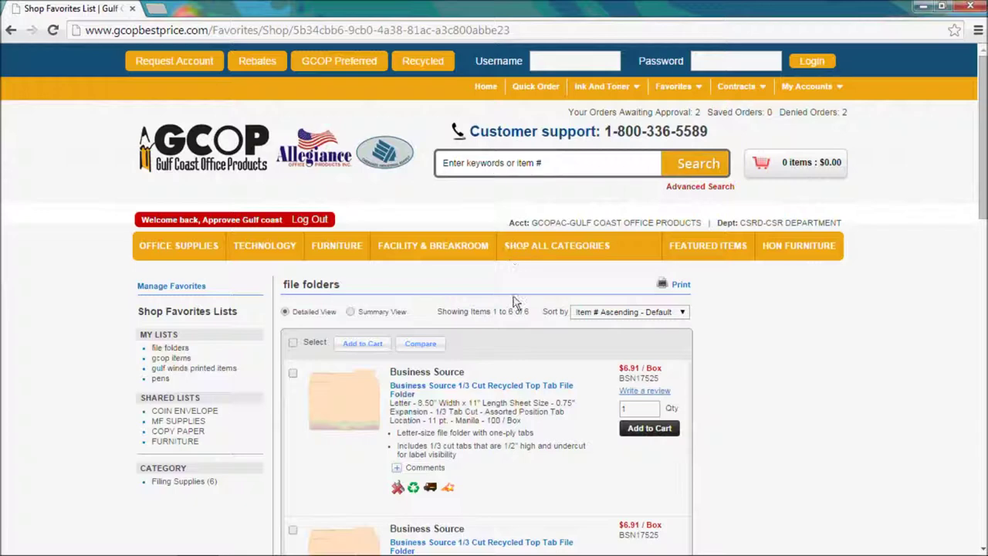
# Search the product catalog for the keyword "bsn".
pyautogui.click(481, 168)
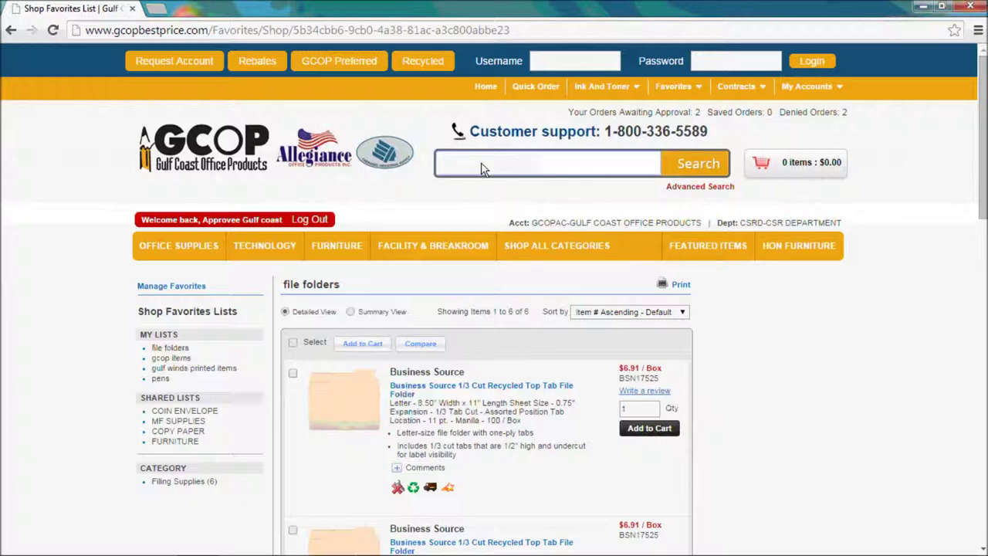
pyautogui.write('bsn')
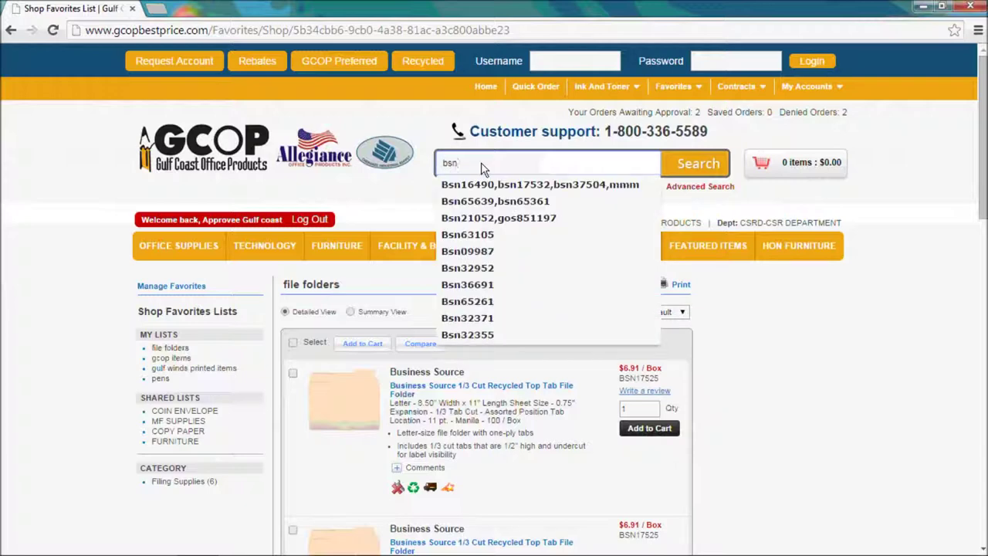
pyautogui.press('Return')
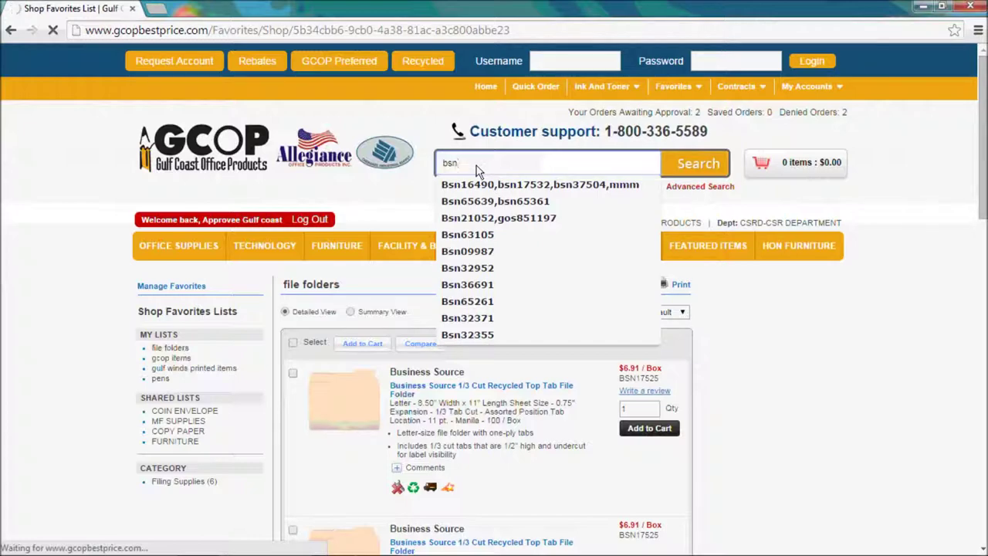
# Select the two-packs of HP 61X, 42X and 35A toner, the 7000-page Business Source Toner Cartridge, and the File Storage Box.
pyautogui.scroll(-1, 476, 381)
pyautogui.scroll(-4, 470, 370)
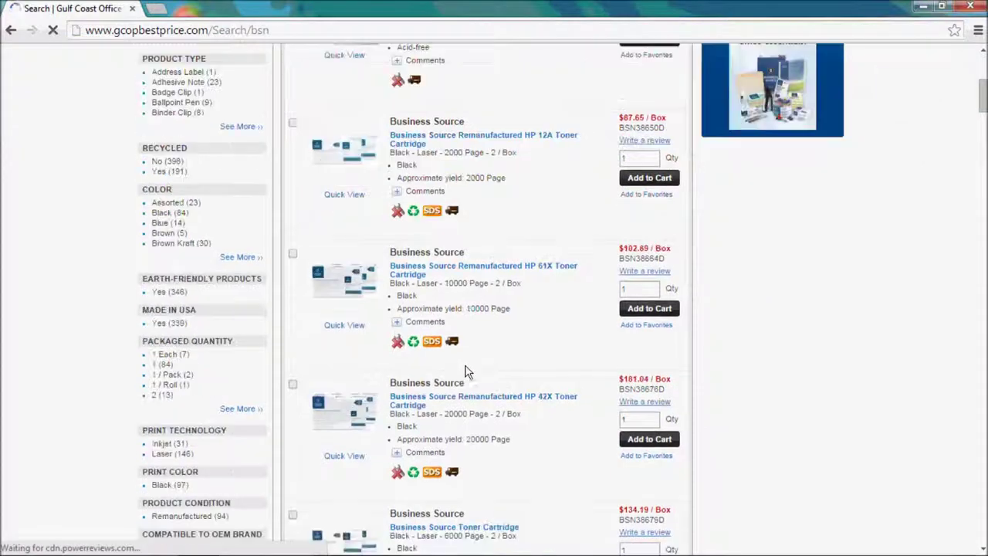
pyautogui.click(292, 254)
pyautogui.click(294, 384)
pyautogui.scroll(-1, 333, 400)
pyautogui.scroll(-2, 333, 400)
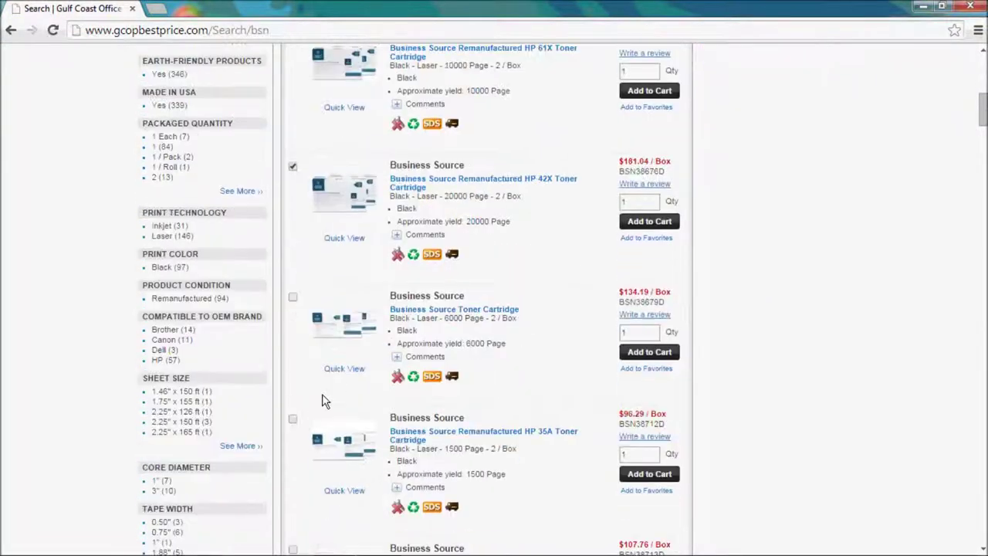
pyautogui.scroll(-6, 336, 400)
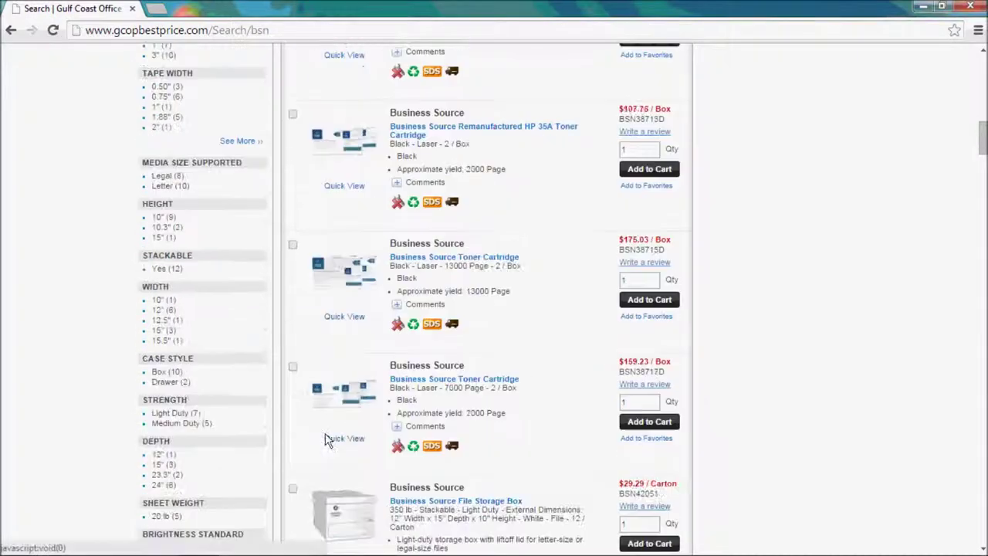
pyautogui.click(293, 368)
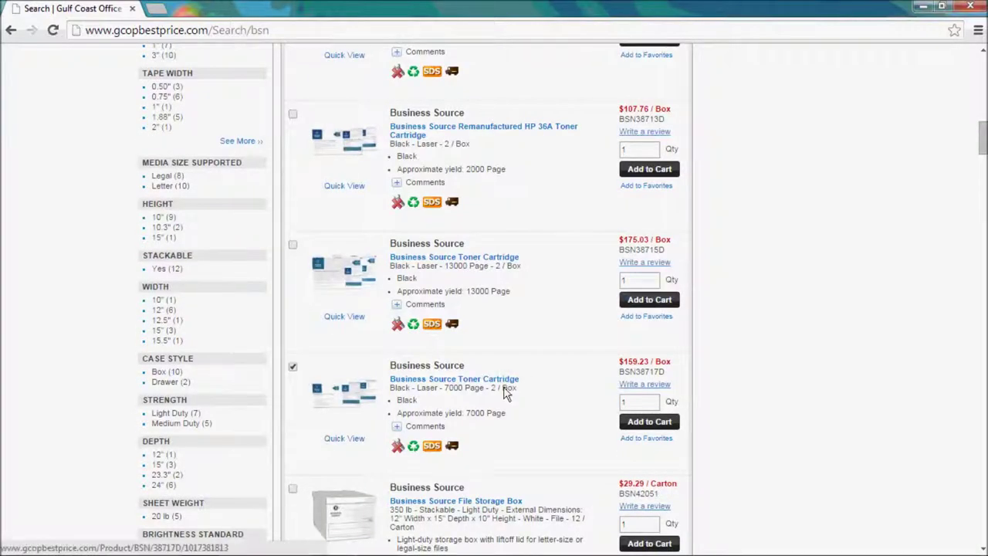
pyautogui.scroll(-2, 502, 379)
pyautogui.click(293, 344)
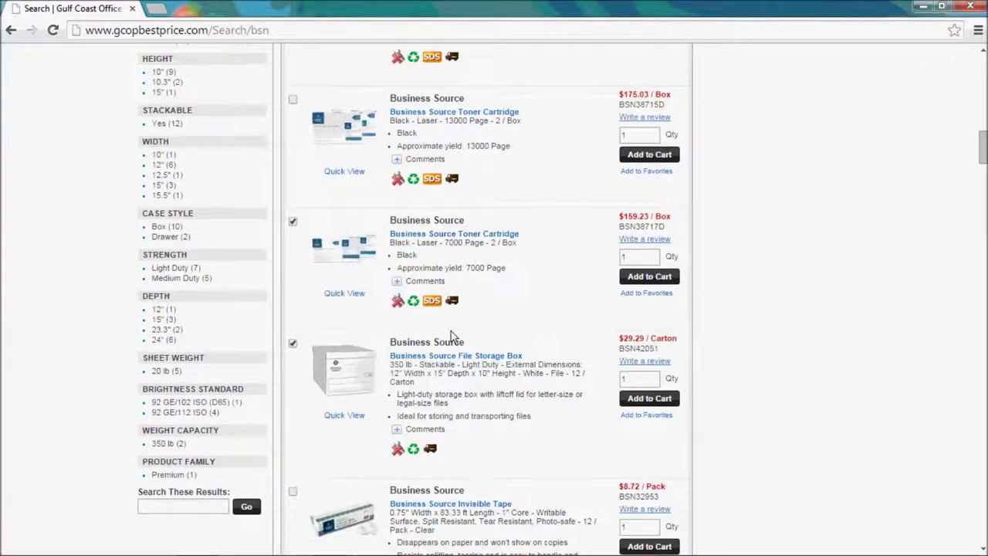
pyautogui.scroll(12, 452, 338)
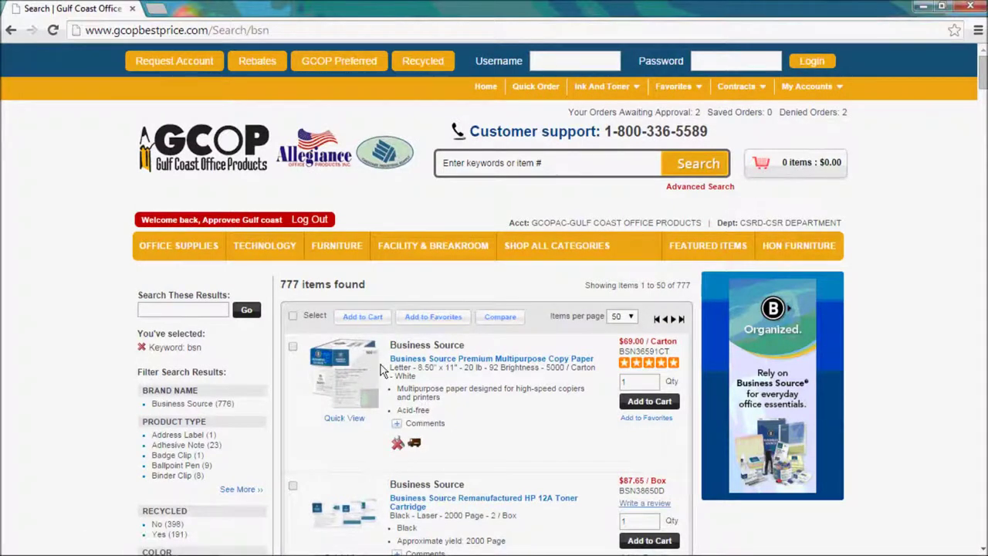
# Add the selected products to a new favorites list named "bsn favs".
pyautogui.click(430, 318)
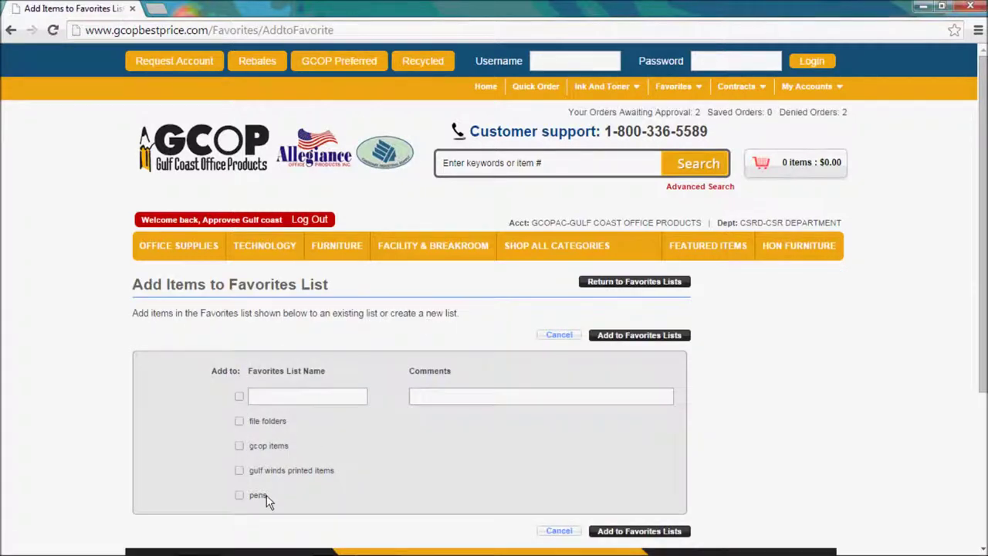
pyautogui.click(238, 397)
pyautogui.click(275, 396)
pyautogui.write('bsn fav')
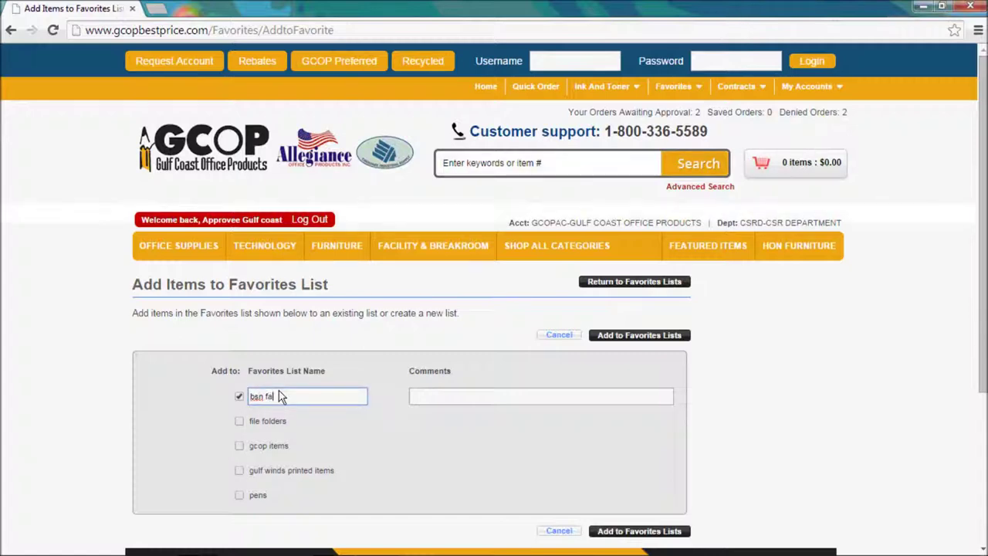
pyautogui.write('s')
pyautogui.scroll(-2, 695, 483)
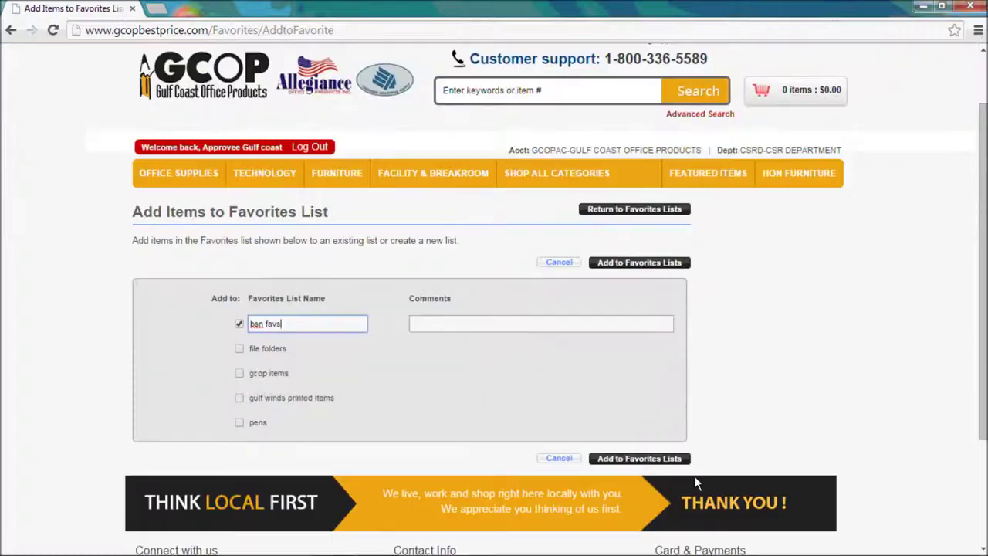
pyautogui.click(634, 459)
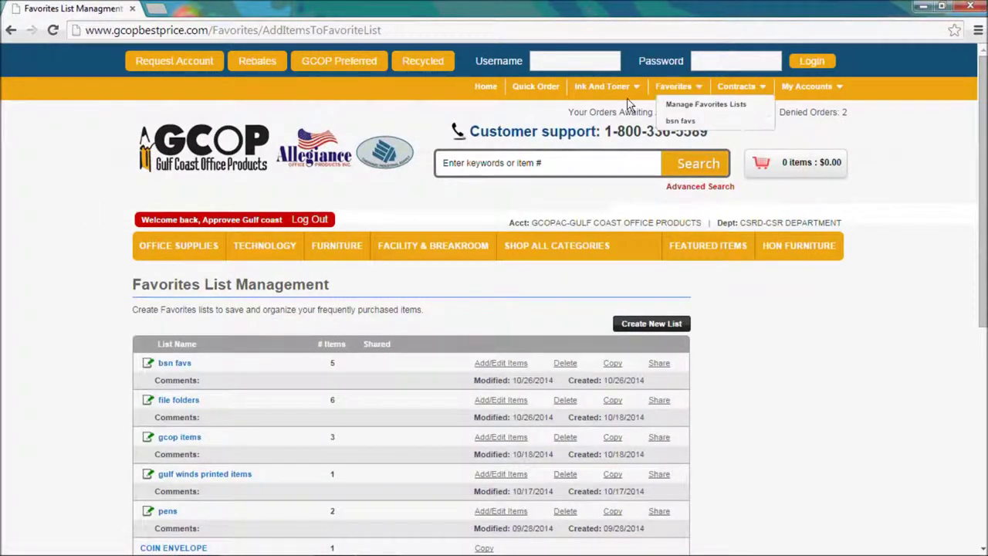
# Open the "bsn favs" favorites list from the home page and review its items.
pyautogui.click(481, 87)
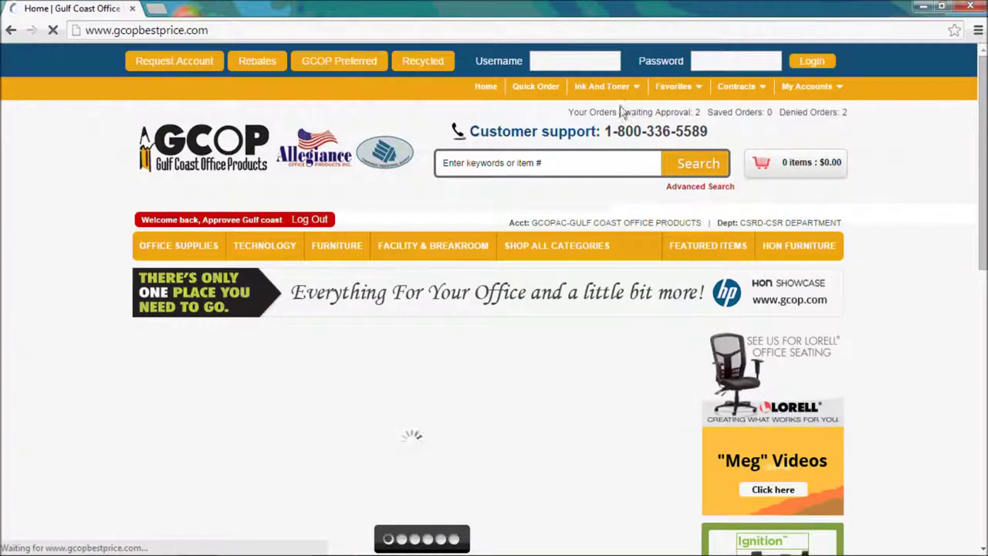
pyautogui.moveTo(673, 88)
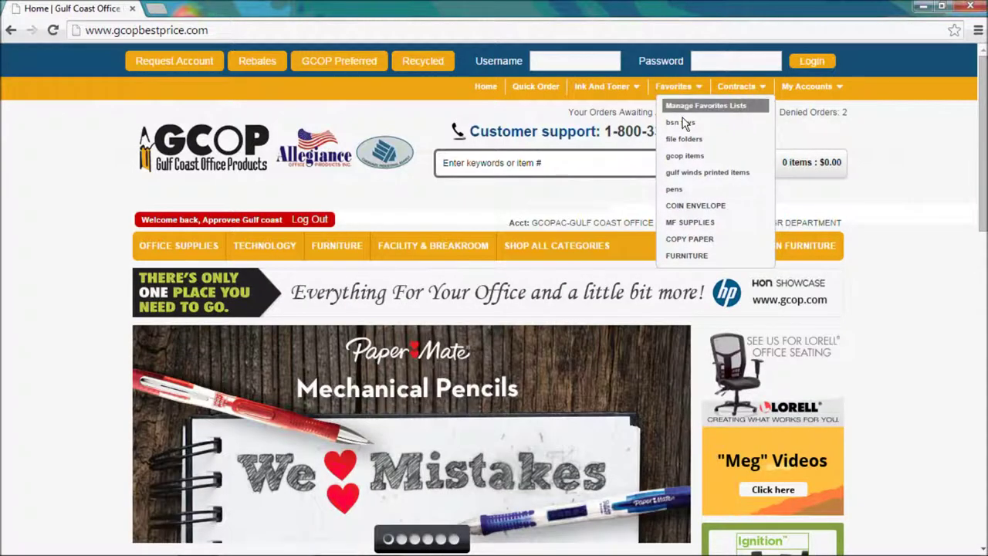
pyautogui.click(682, 124)
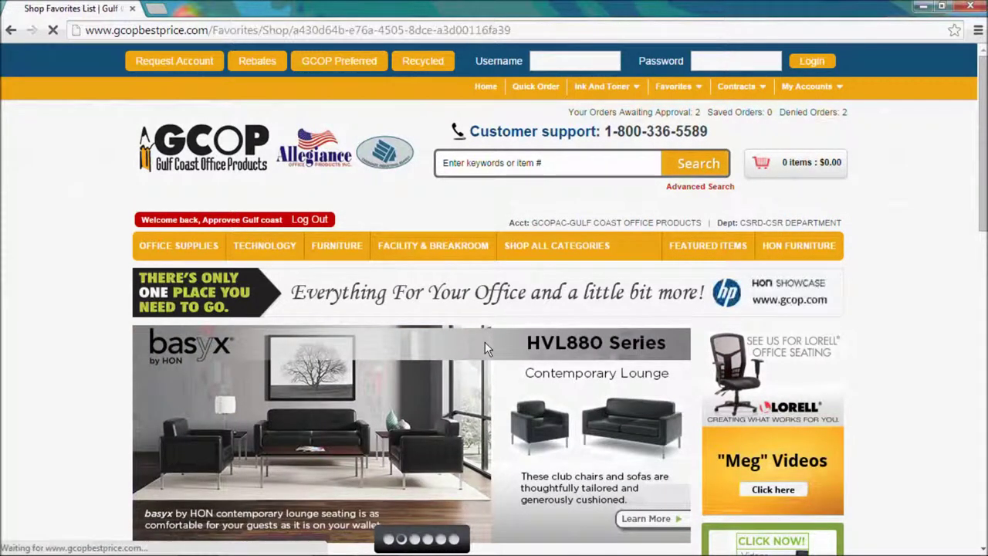
pyautogui.scroll(-3, 487, 347)
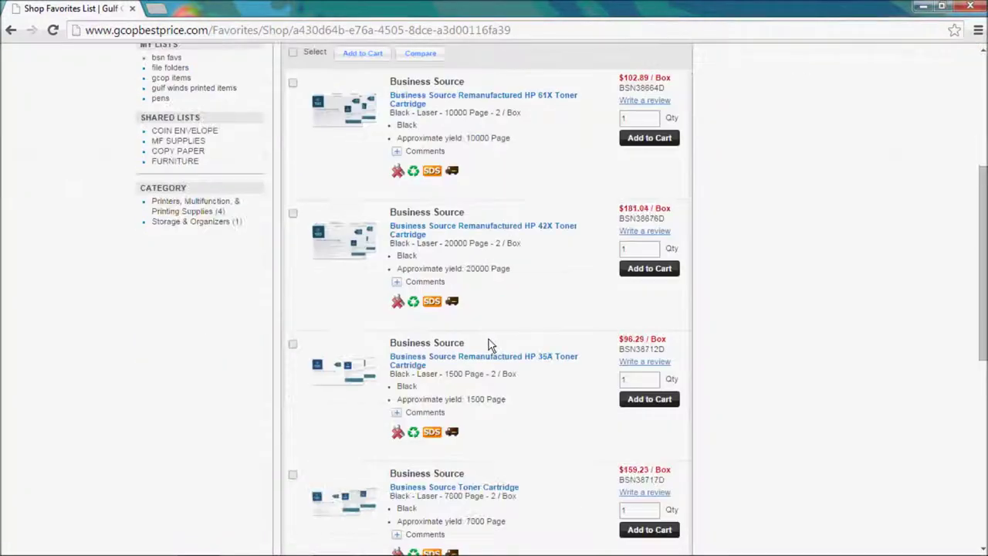
pyautogui.scroll(2, 489, 338)
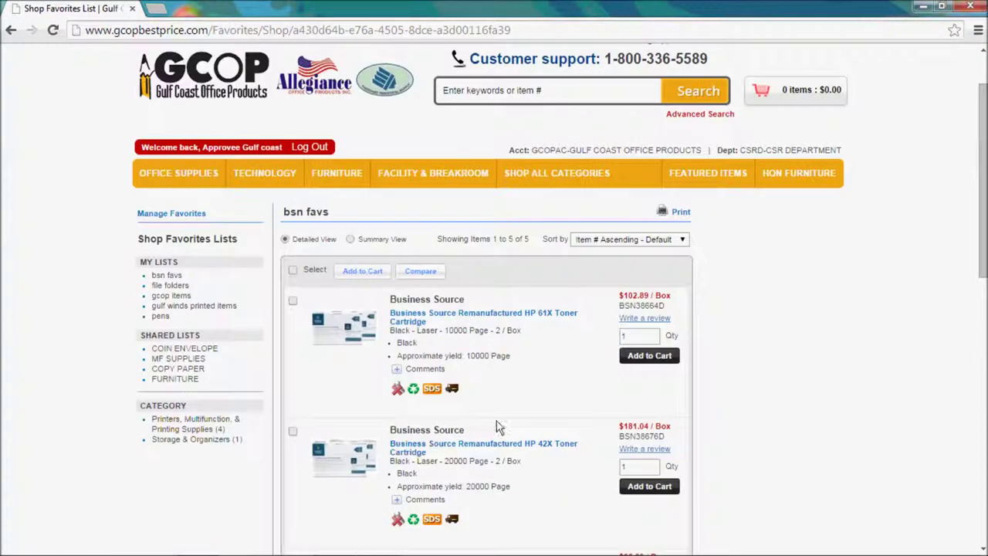
# Open the management page for the favorites lists.
pyautogui.scroll(1, 494, 393)
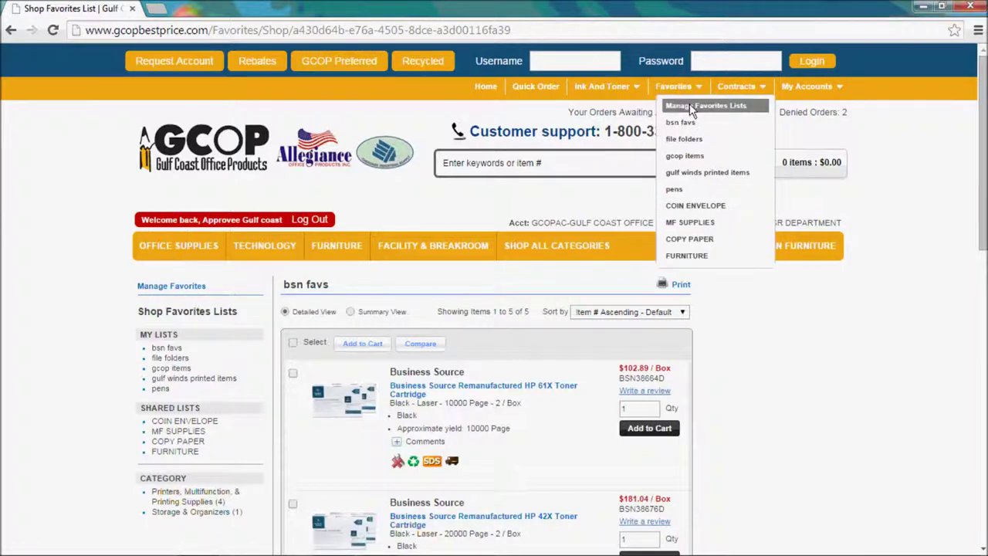
pyautogui.click(691, 104)
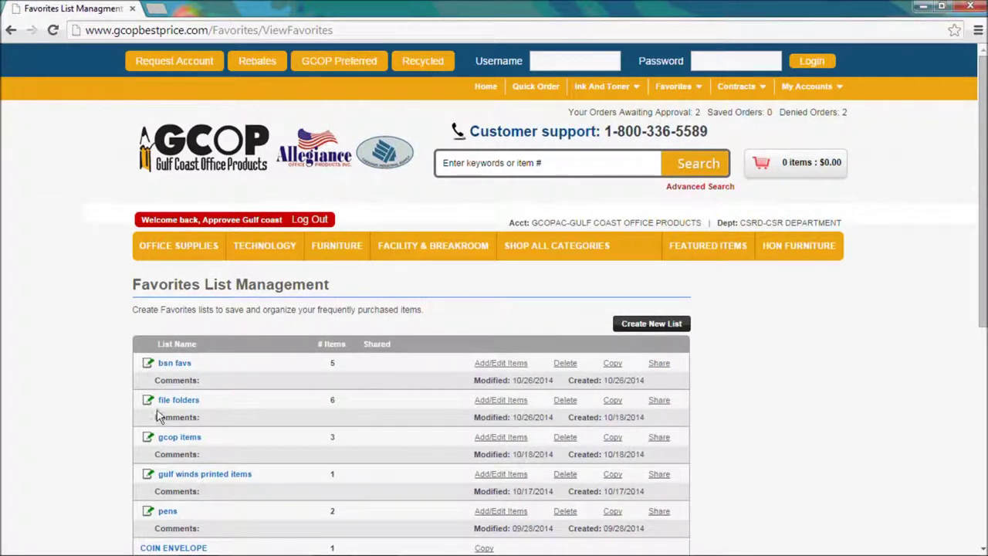
# In the "file folders" favorites list, enter a different person's first name as the comment for both BSN17525 items and the first BSN17526 item.
pyautogui.click(492, 402)
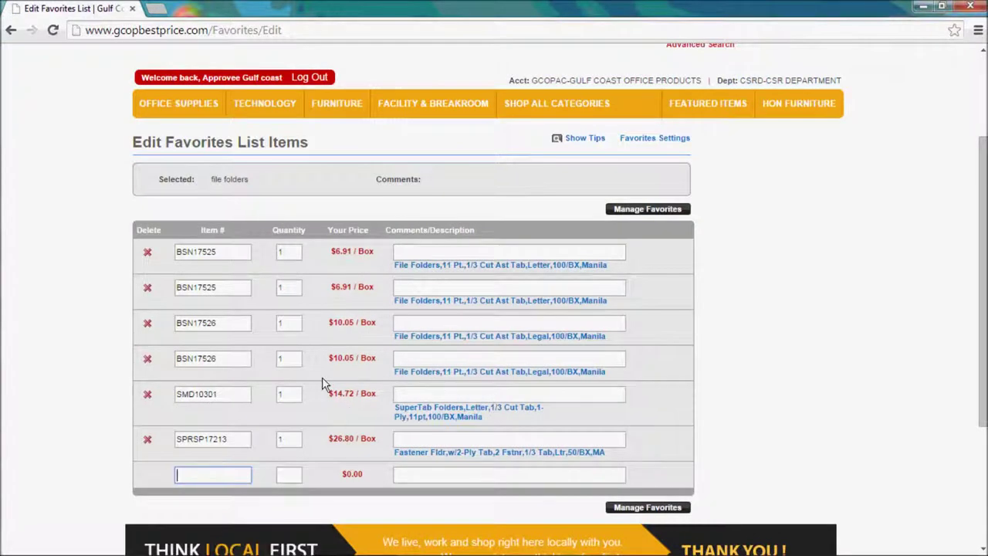
pyautogui.click(438, 252)
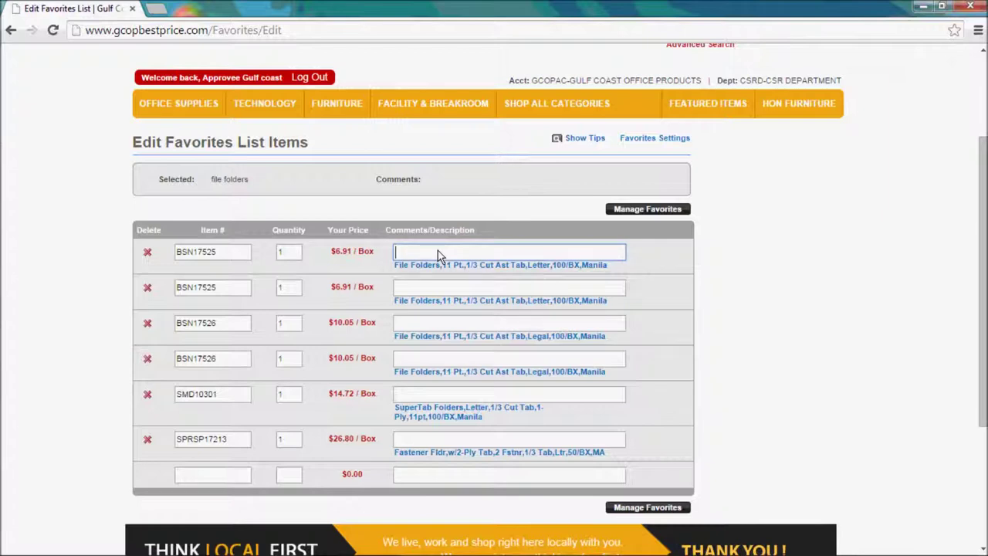
pyautogui.write('pat')
pyautogui.click(439, 288)
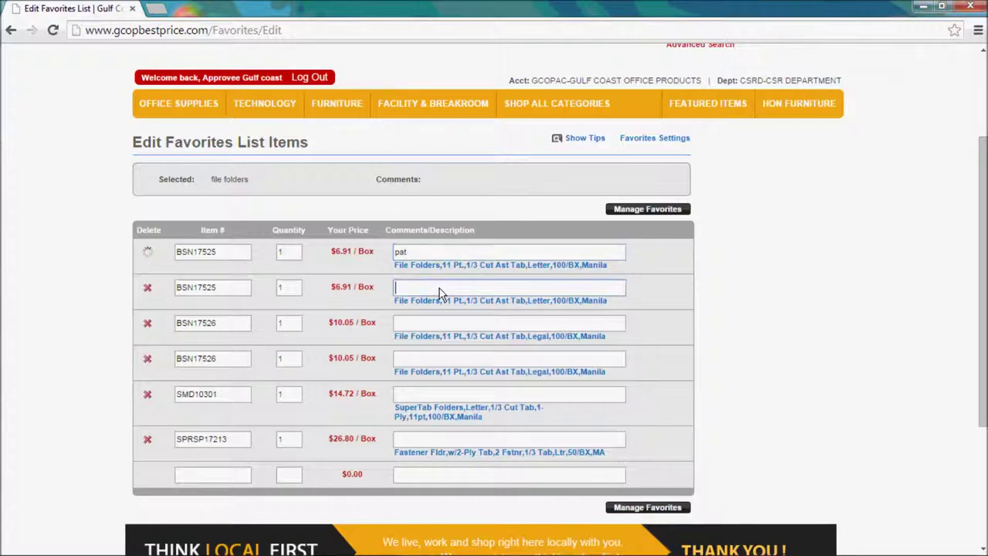
pyautogui.write('susan')
pyautogui.click(437, 325)
pyautogui.write('tom')
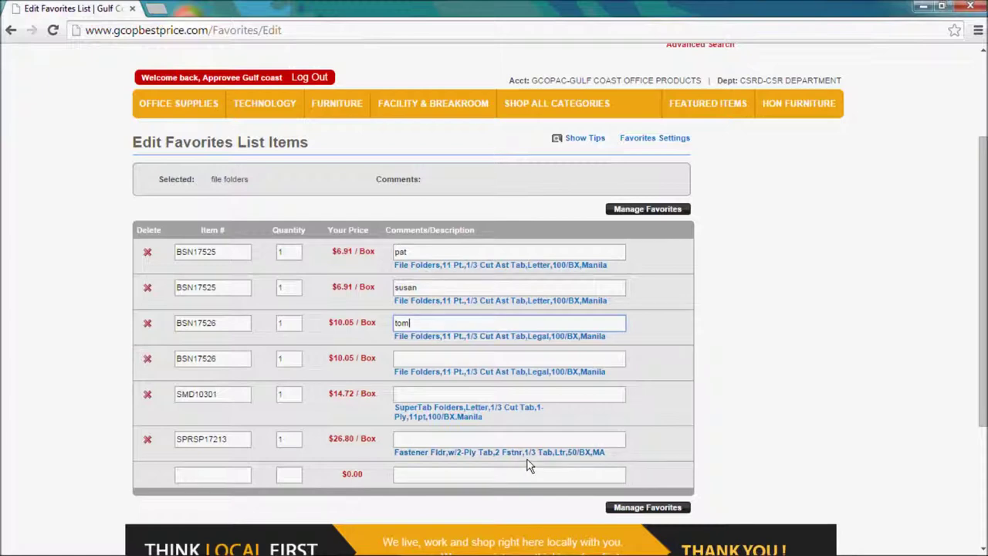
pyautogui.click(638, 510)
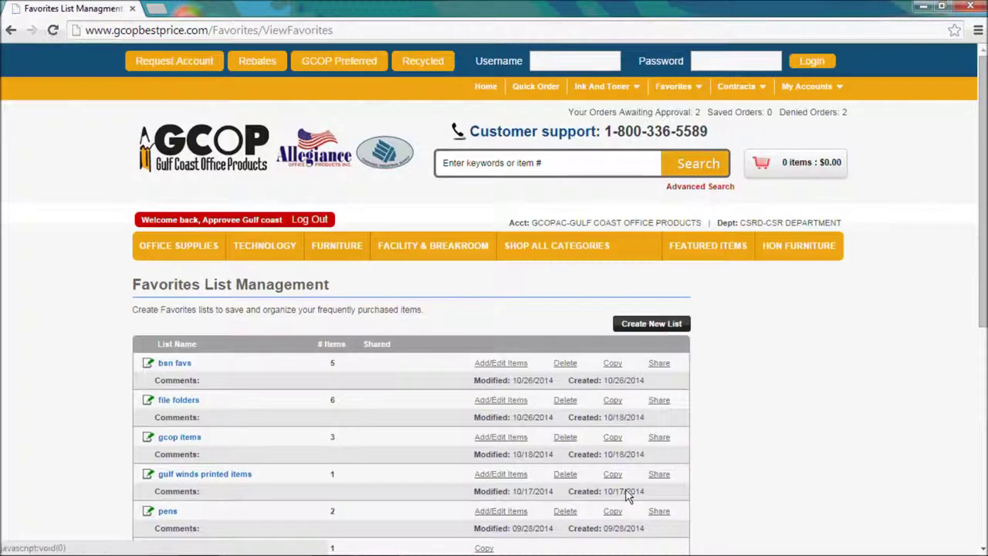
# Open the "file folders" favorites list for shopping, review the comments on its items, and return to the home page.
pyautogui.moveTo(663, 93)
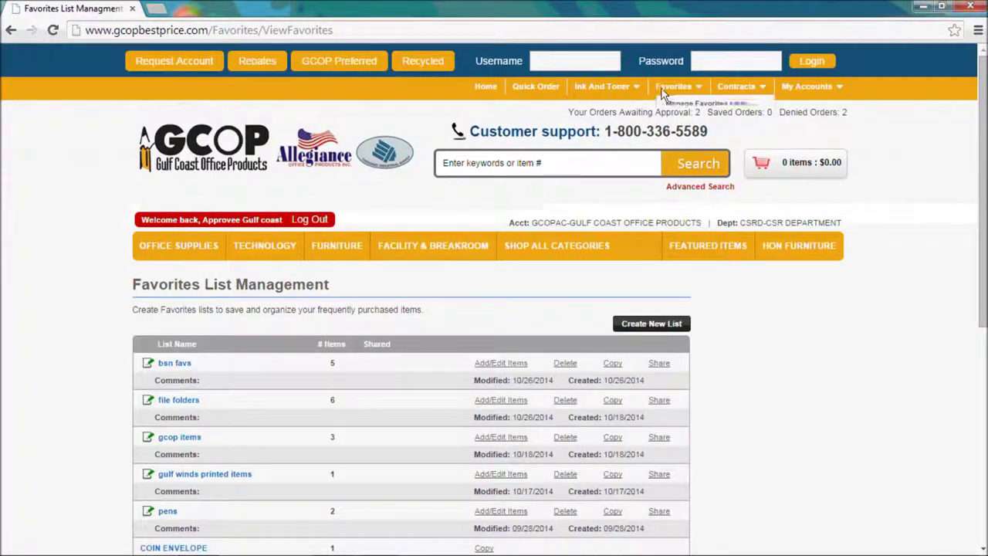
pyautogui.click(685, 139)
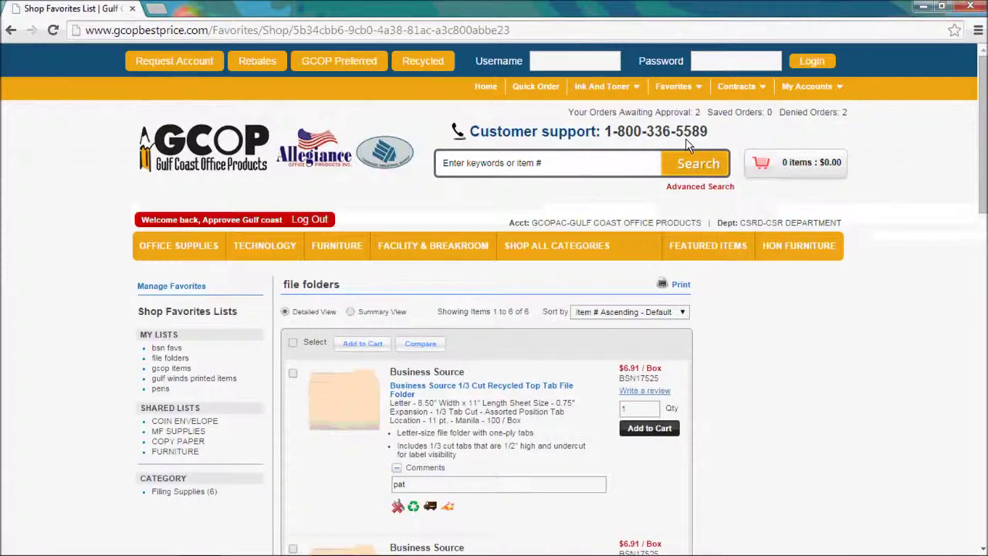
pyautogui.scroll(-1, 579, 374)
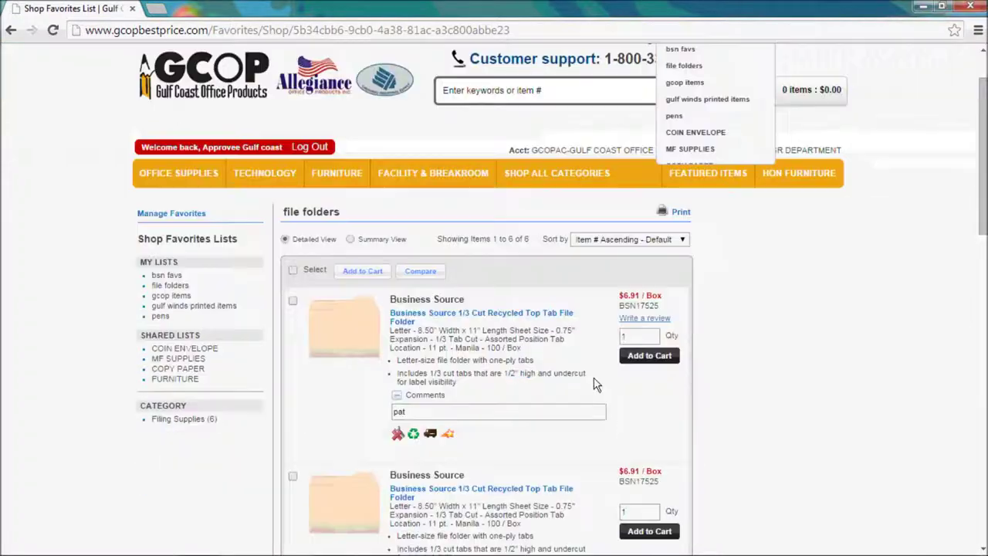
pyautogui.scroll(-2, 399, 413)
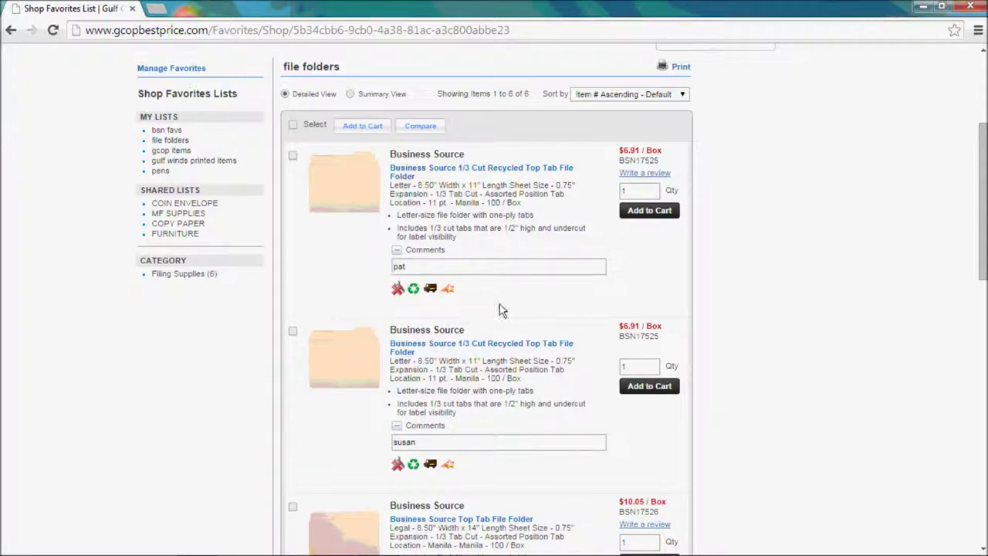
pyautogui.scroll(-1, 389, 353)
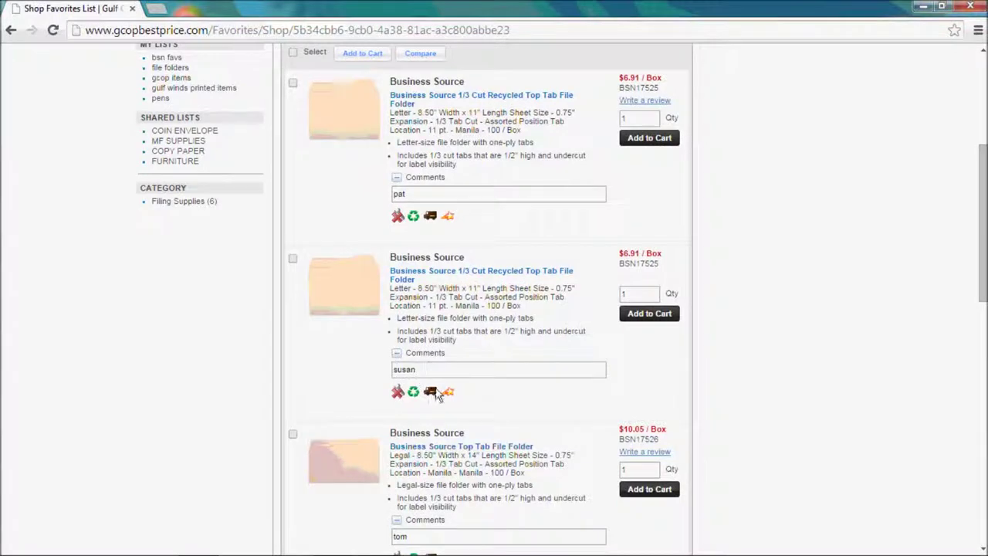
pyautogui.scroll(-2, 511, 334)
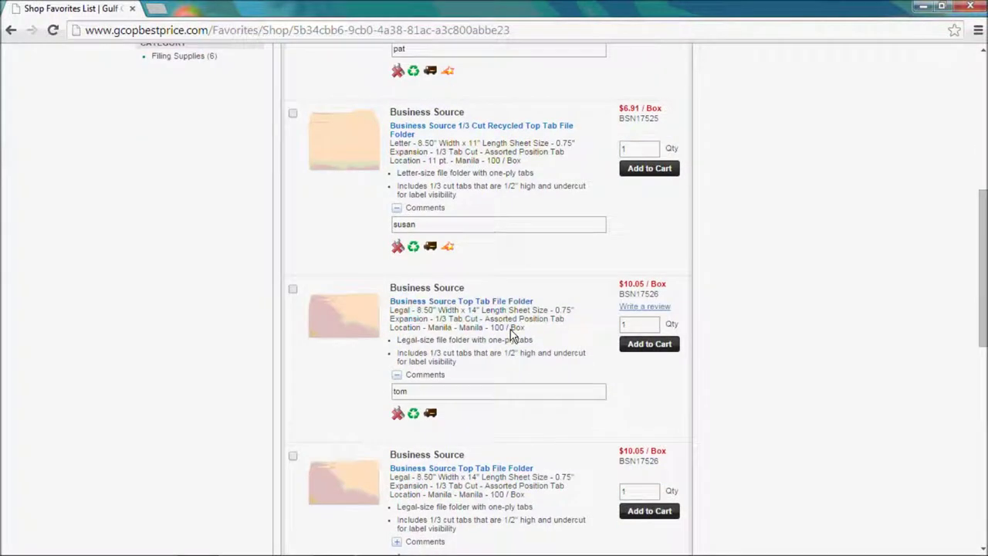
pyautogui.scroll(6, 512, 334)
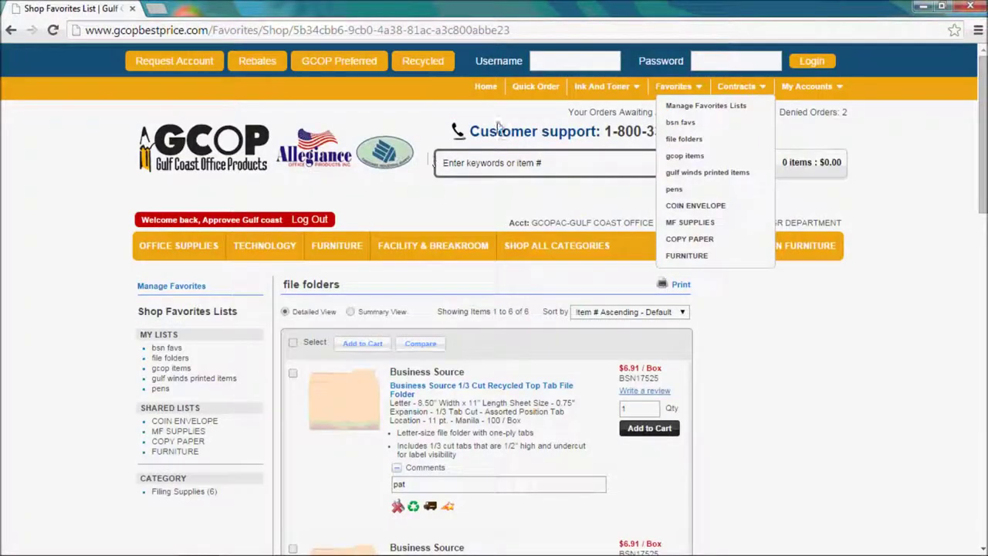
pyautogui.click(485, 88)
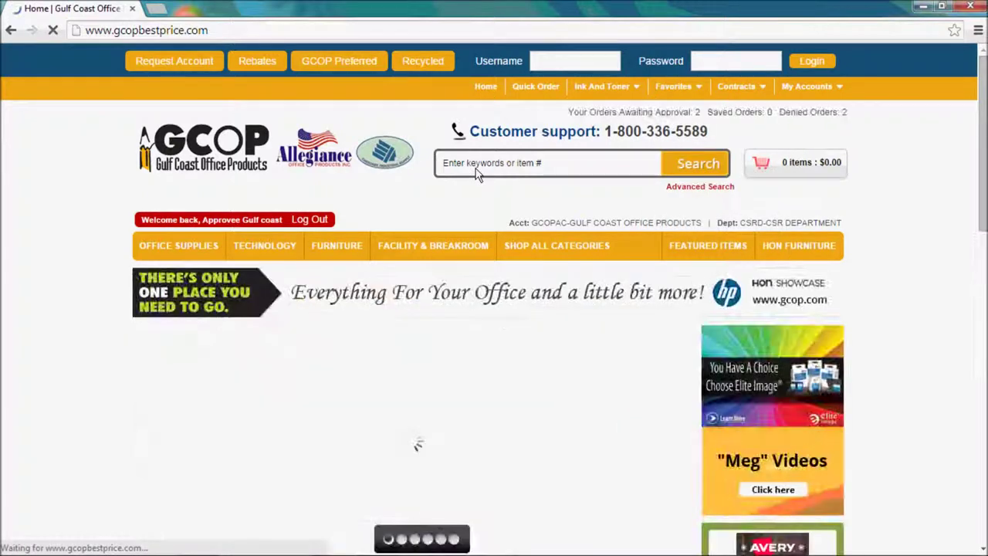